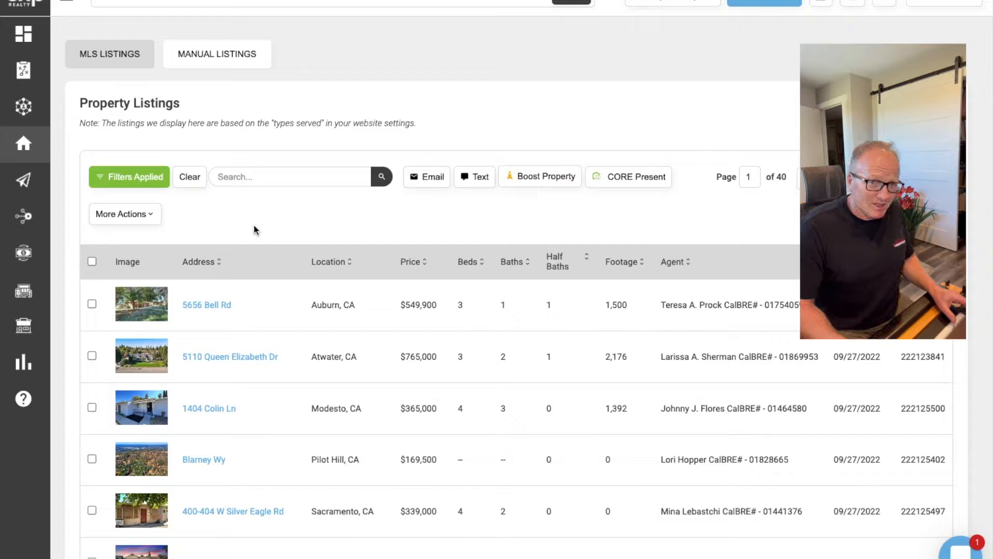
Step: Open the Bulk Importing page from the Lead Engine tools
mouse_move(40, 220)
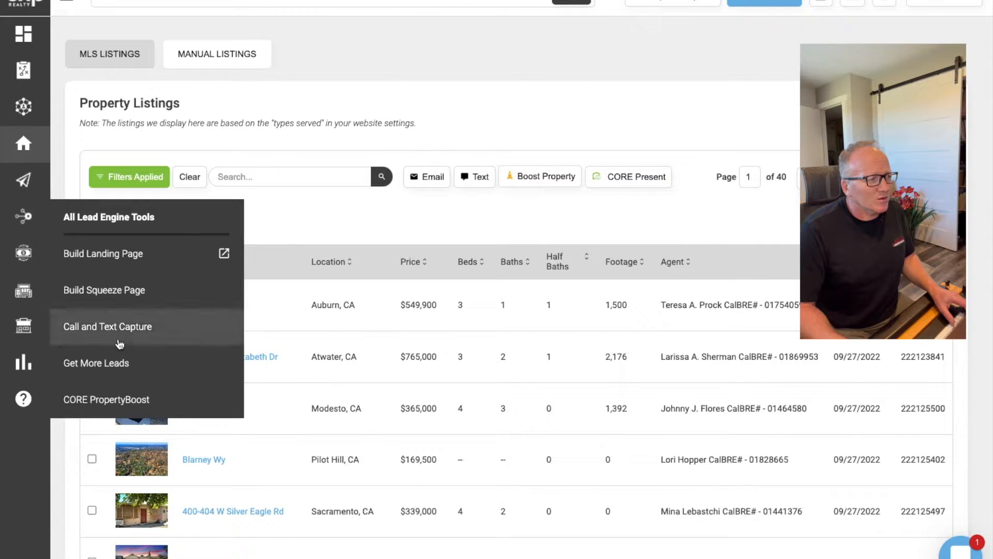
click(141, 227)
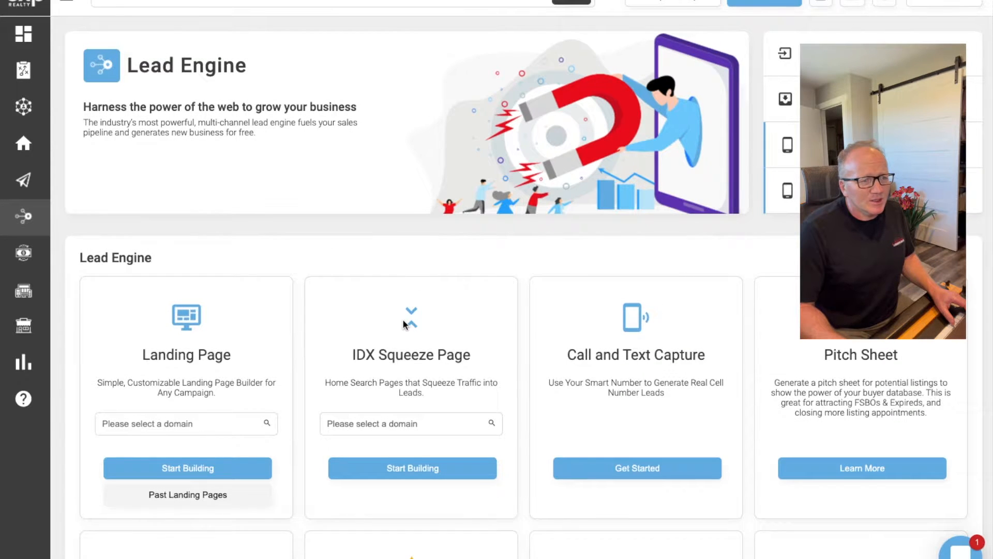
scroll(402, 321, down, 8)
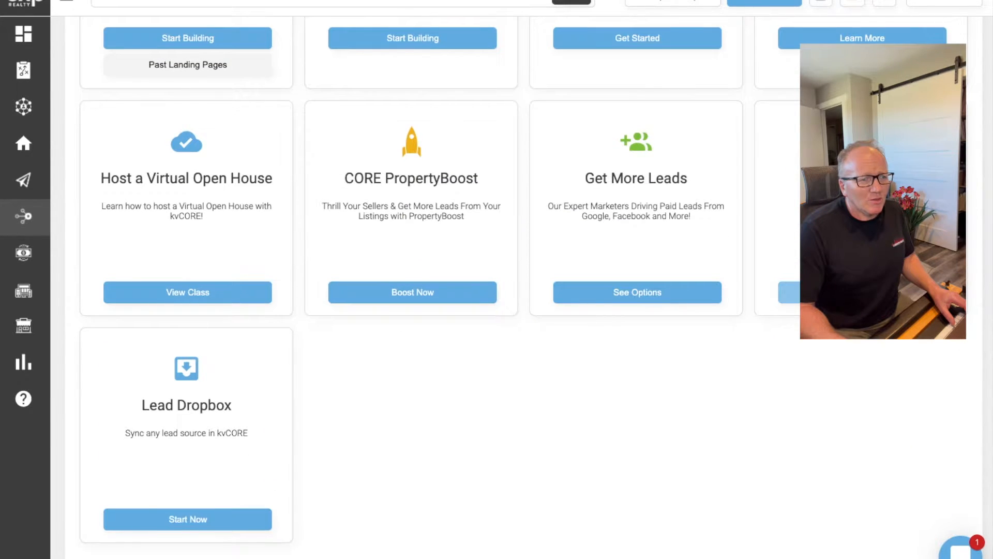
click(862, 292)
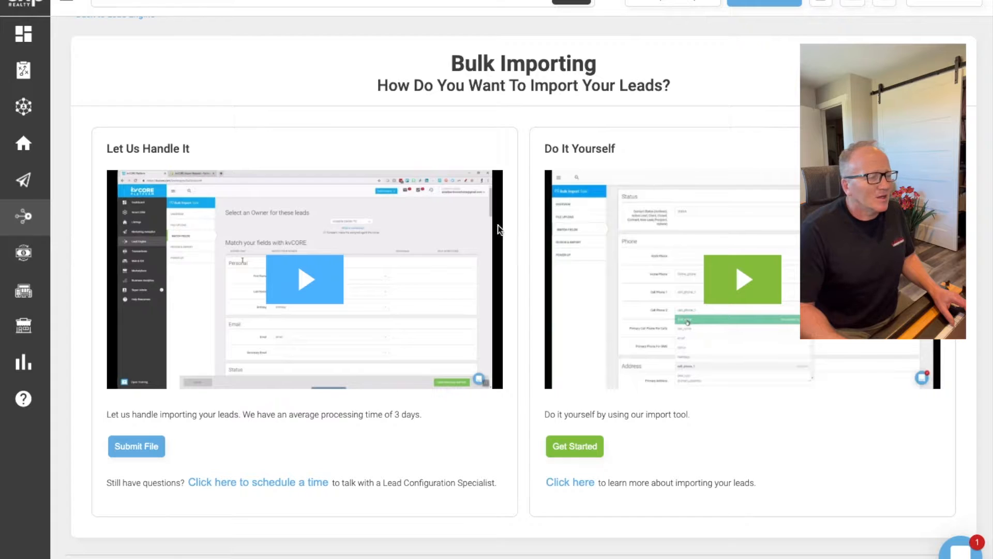
Step: Start a "Let Us Handle It" import request and accept its terms to continue to the request form
click(143, 449)
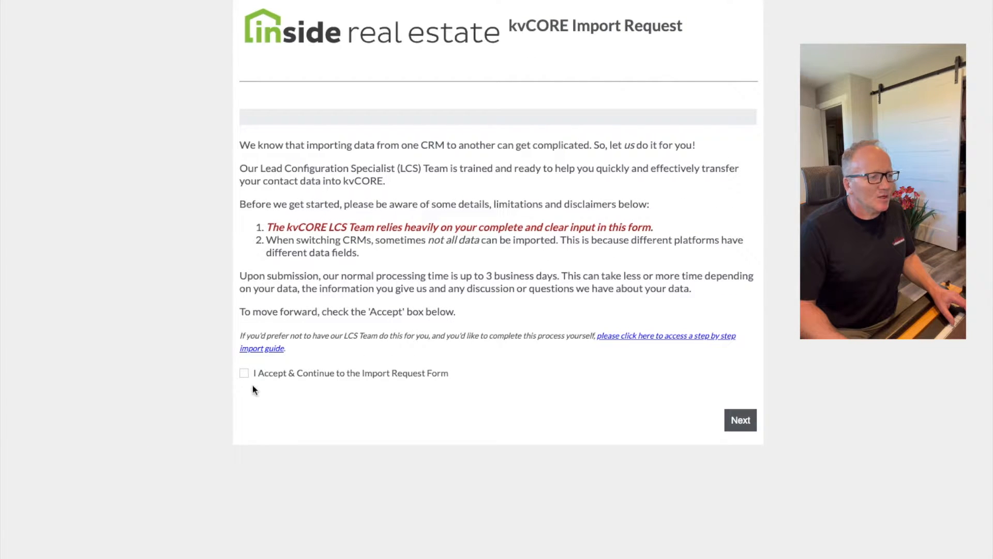
click(244, 373)
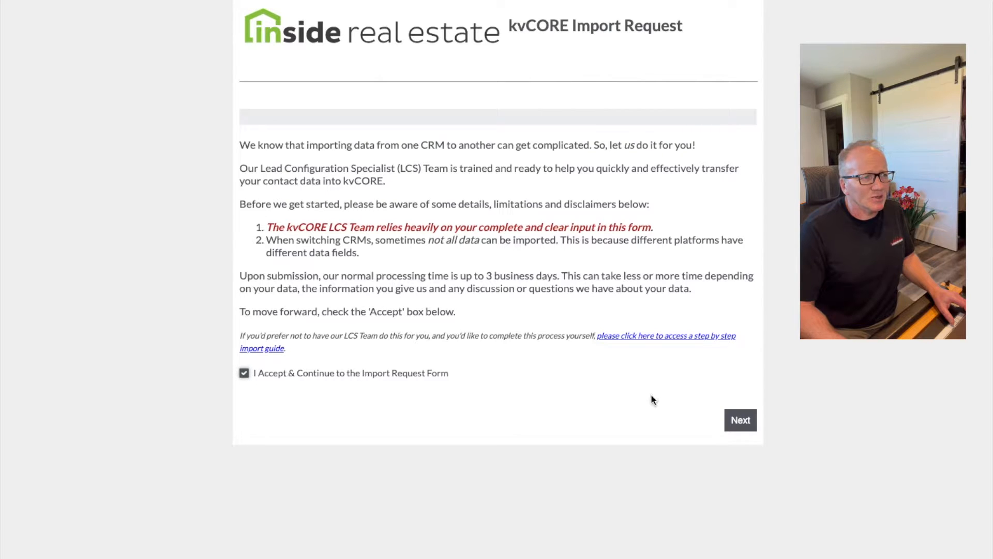
click(741, 419)
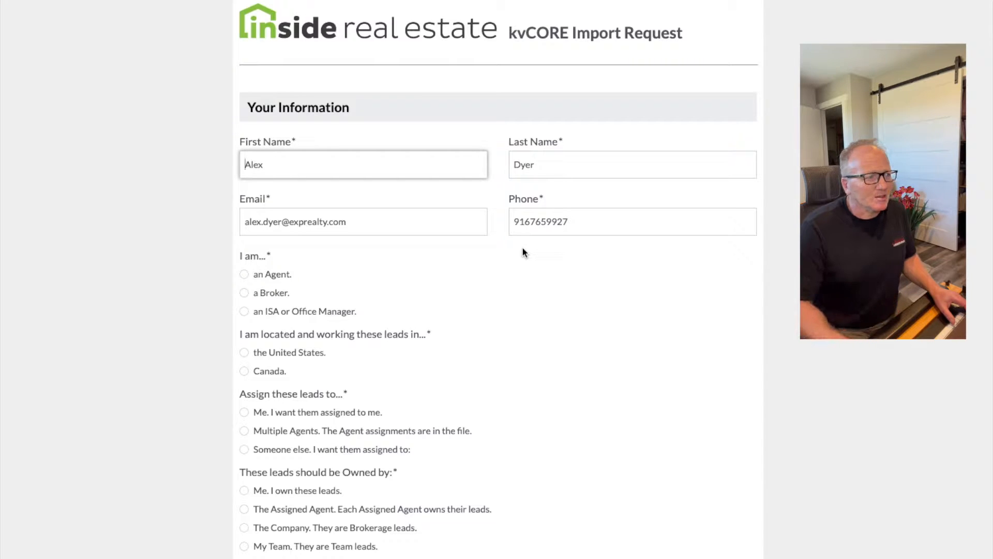
Step: Identify the requester as an Agent located and working the leads in the United States
scroll(523, 252, down, 2)
scroll(522, 252, down, 2)
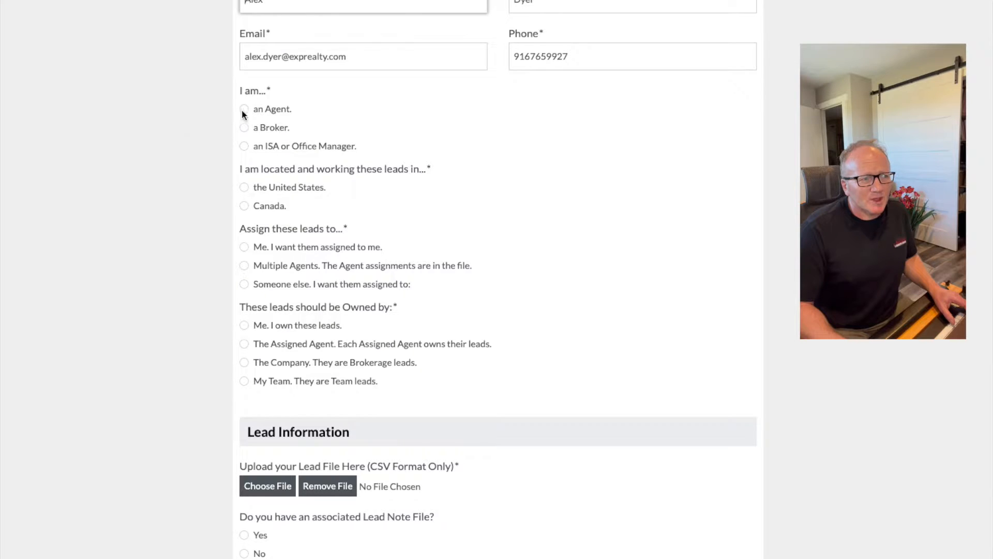
click(241, 111)
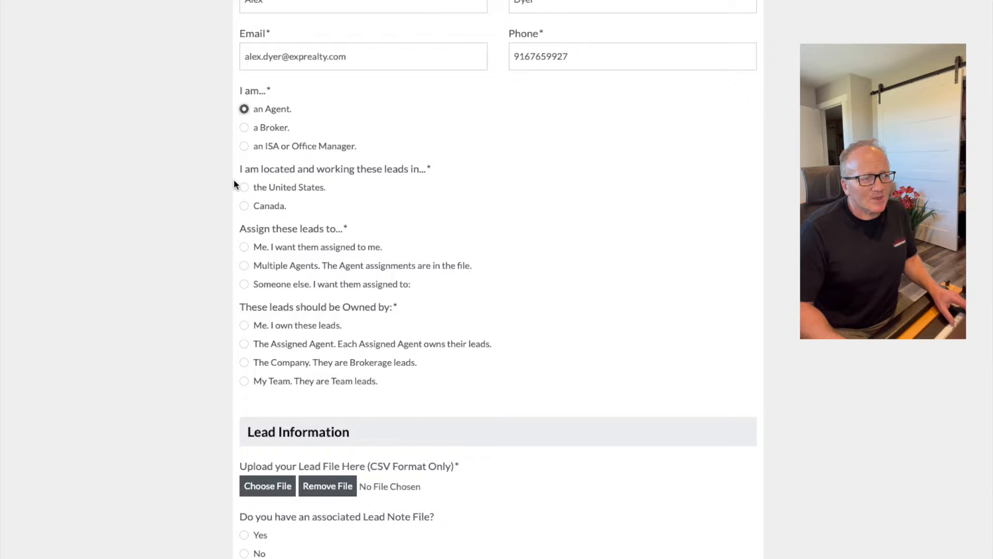
click(244, 187)
Step: Set the leads to be both assigned to and owned by "Me"
scroll(365, 211, down, 1)
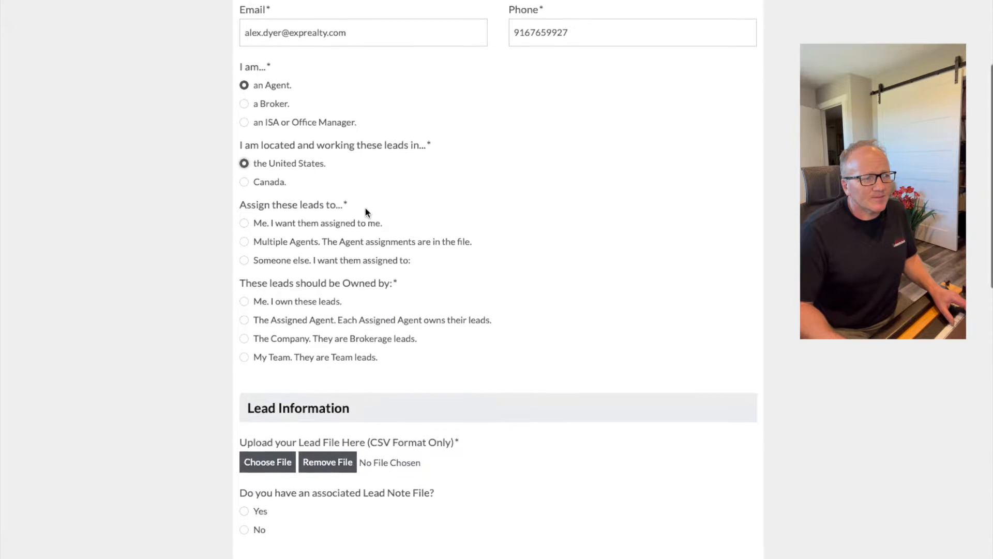
click(243, 189)
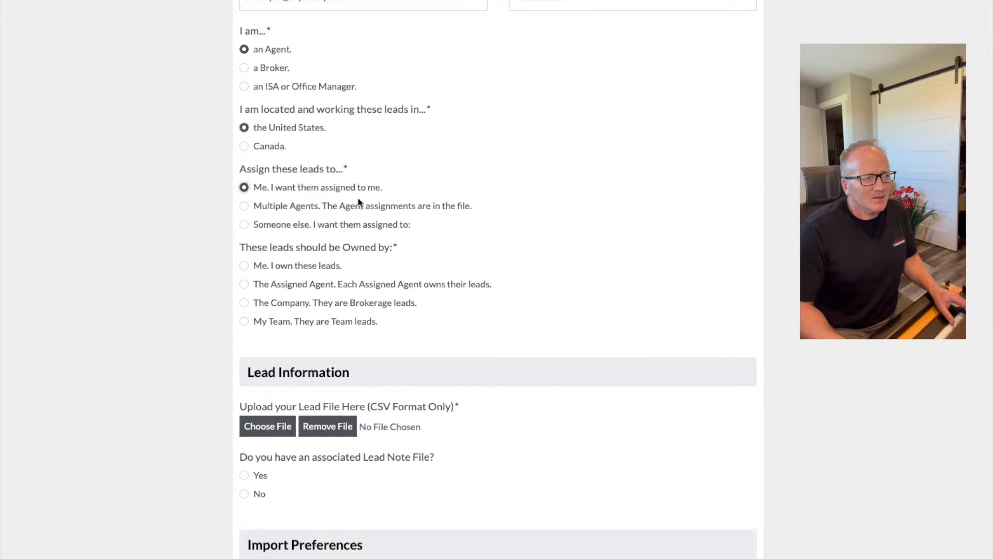
scroll(336, 170, down, 1)
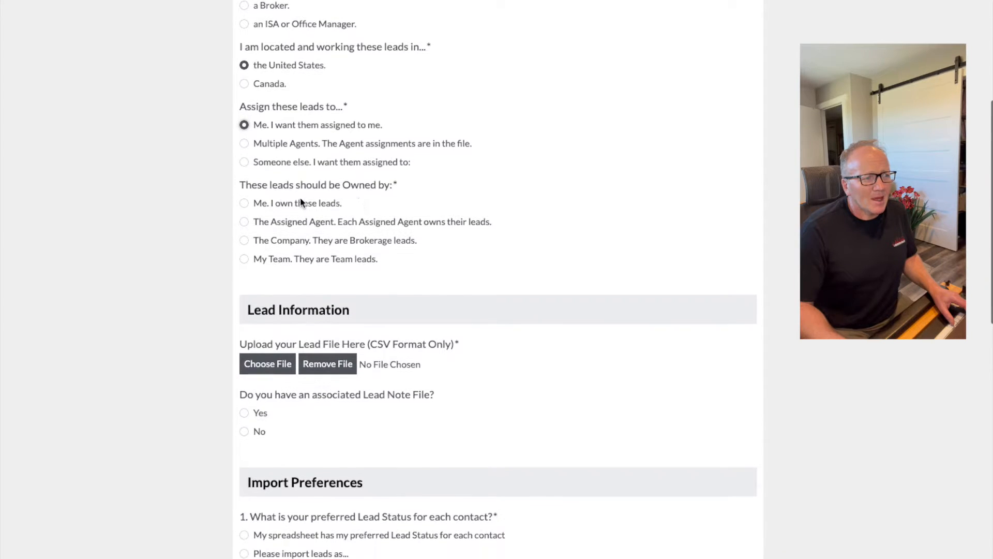
click(244, 203)
Step: Attach Metrolist_database.csv from the Lists folder as the lead file and answer No to having an associated lead note file
scroll(546, 228, down, 1)
scroll(546, 227, down, 1)
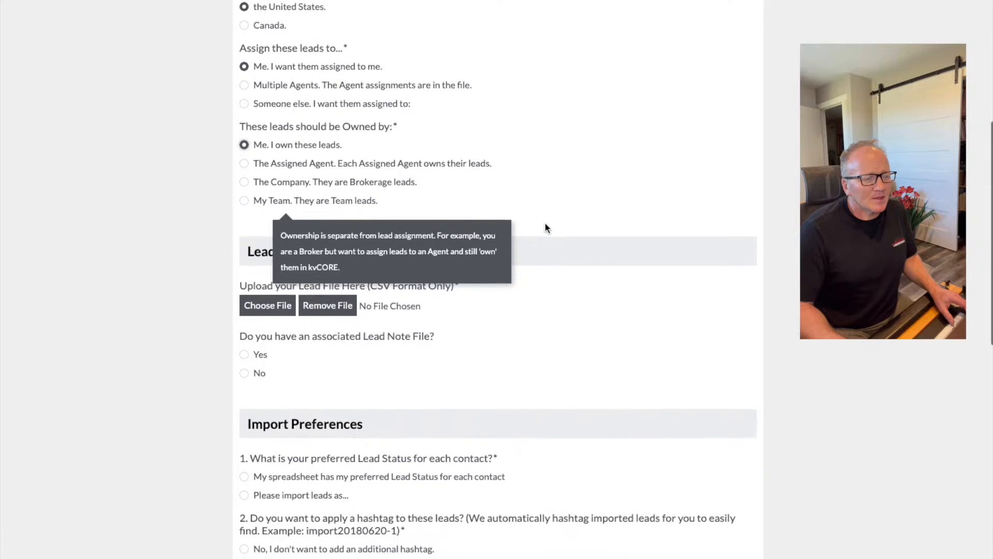
click(277, 285)
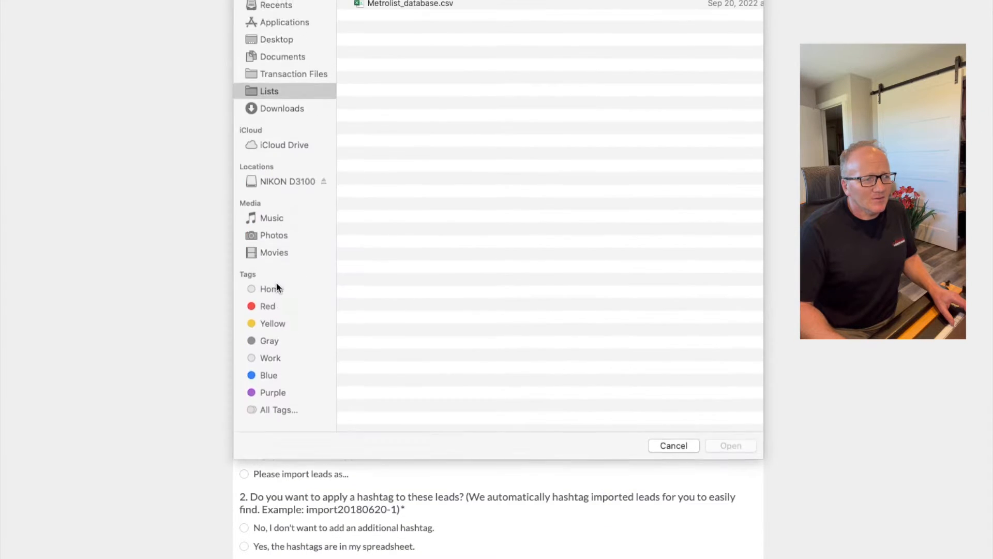
click(410, 6)
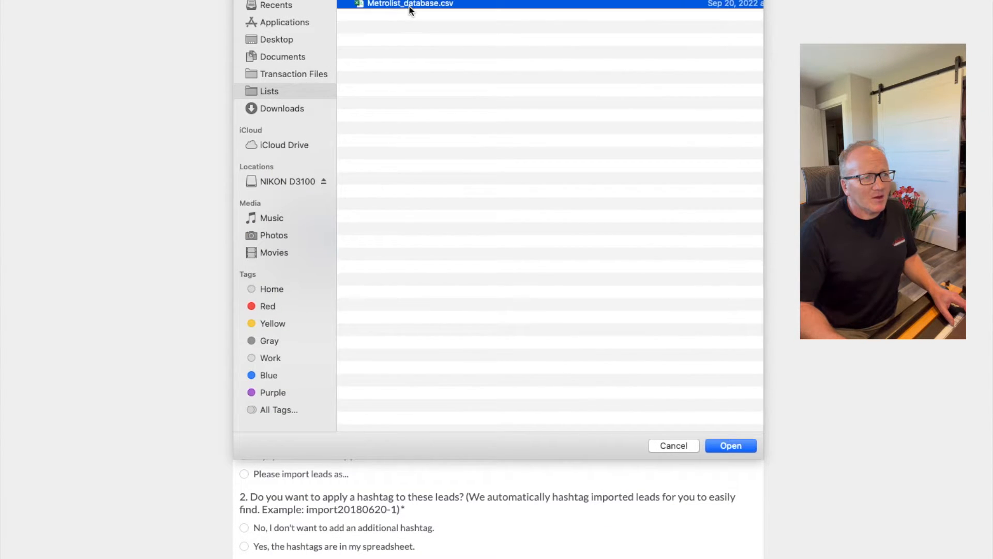
click(729, 445)
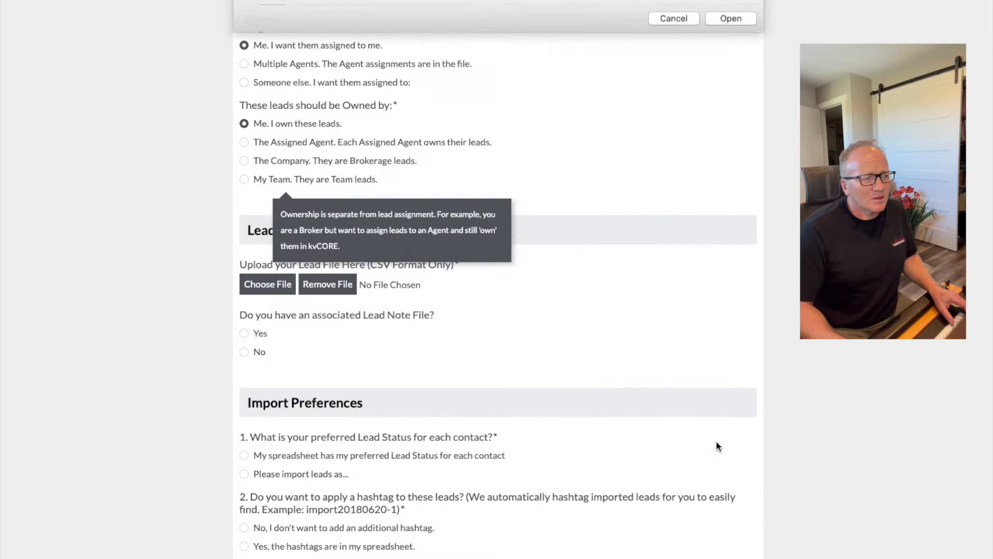
scroll(718, 446, down, 1)
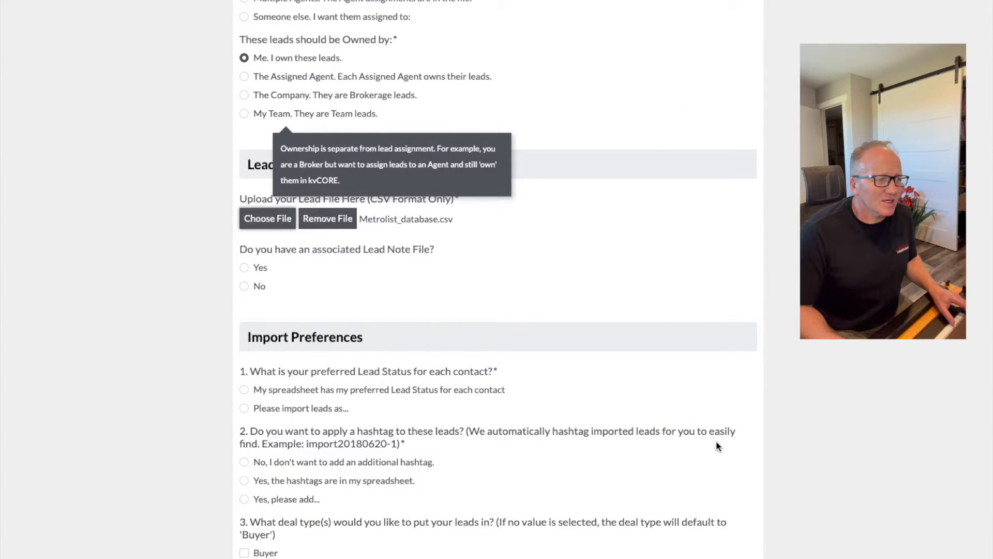
click(245, 286)
Step: Choose to import the leads with one specified lead status and set that status to Sphere
scroll(461, 333, down, 3)
scroll(461, 338, down, 2)
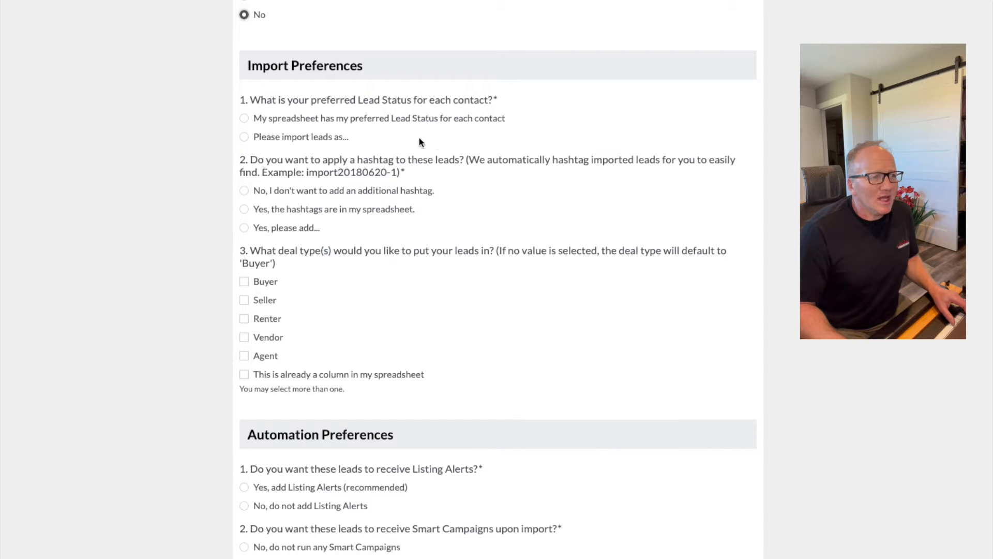
click(243, 137)
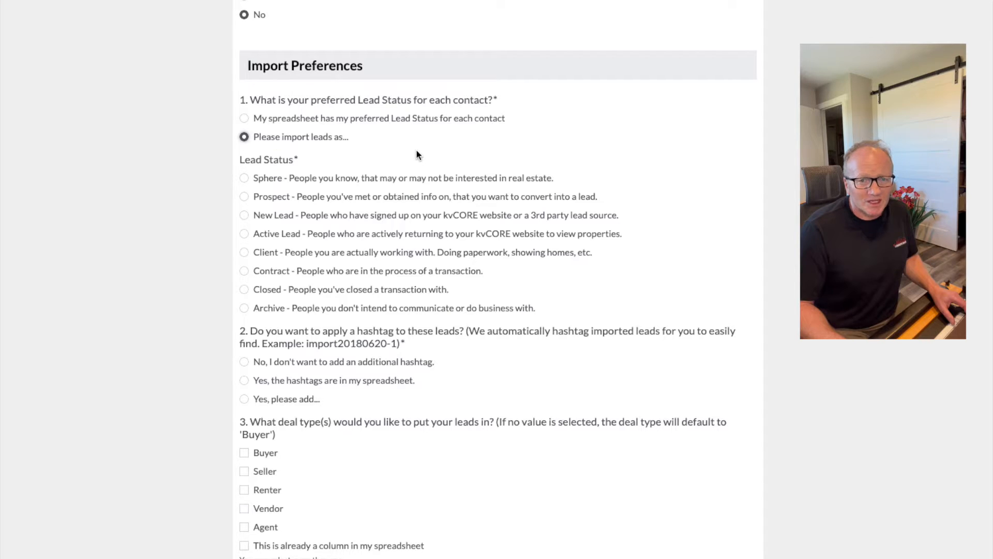
scroll(418, 154, down, 1)
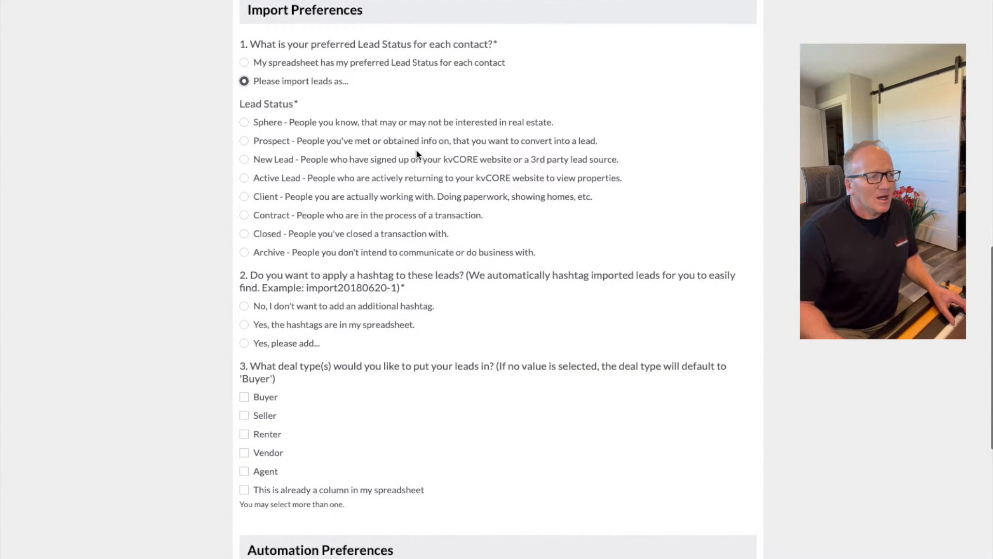
click(244, 122)
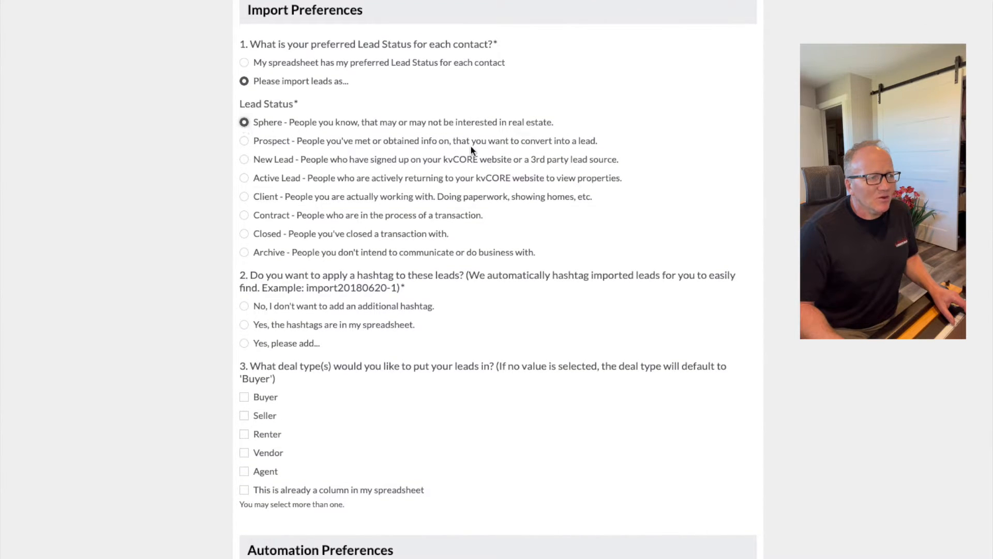
Step: Choose "Yes, please add..." for applying a hashtag to the imported leads
scroll(471, 150, down, 2)
scroll(471, 150, down, 1)
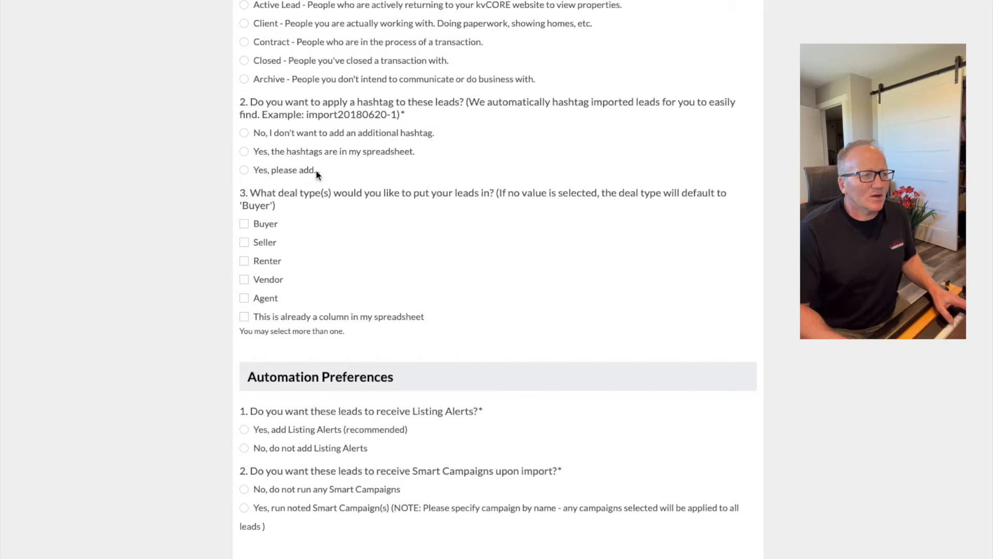
click(245, 168)
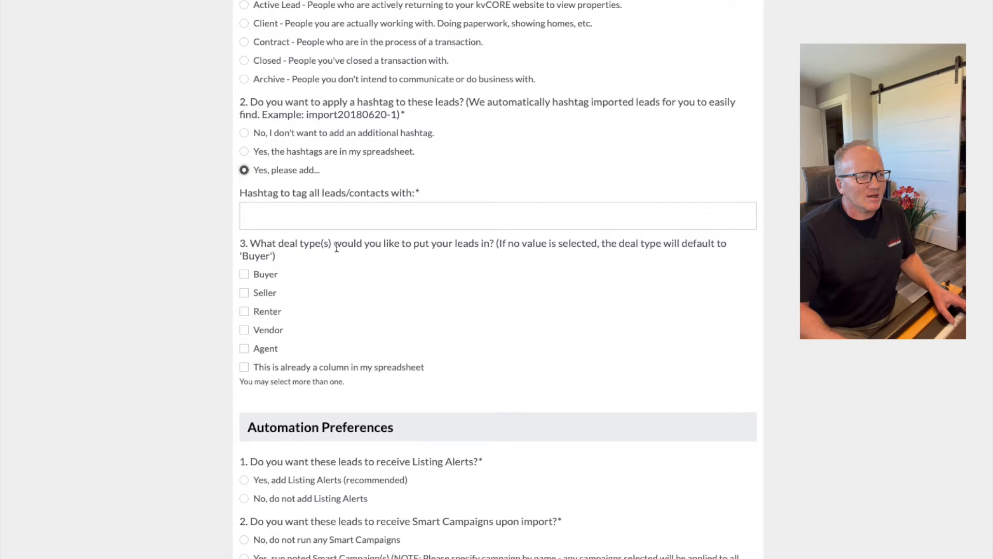
Step: Set the deal type of the imported leads to Buyer
scroll(336, 246, down, 2)
scroll(337, 247, down, 1)
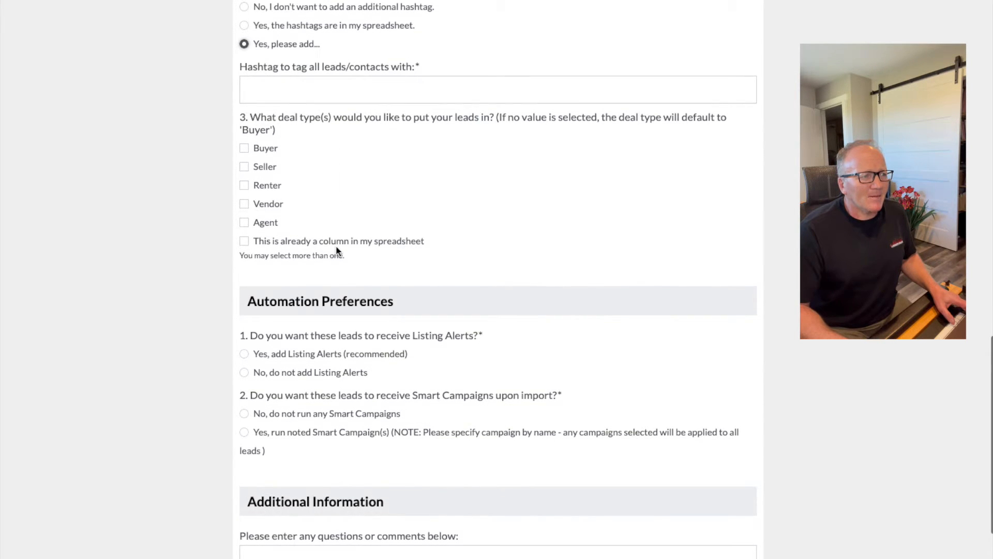
scroll(336, 247, down, 1)
scroll(336, 248, down, 1)
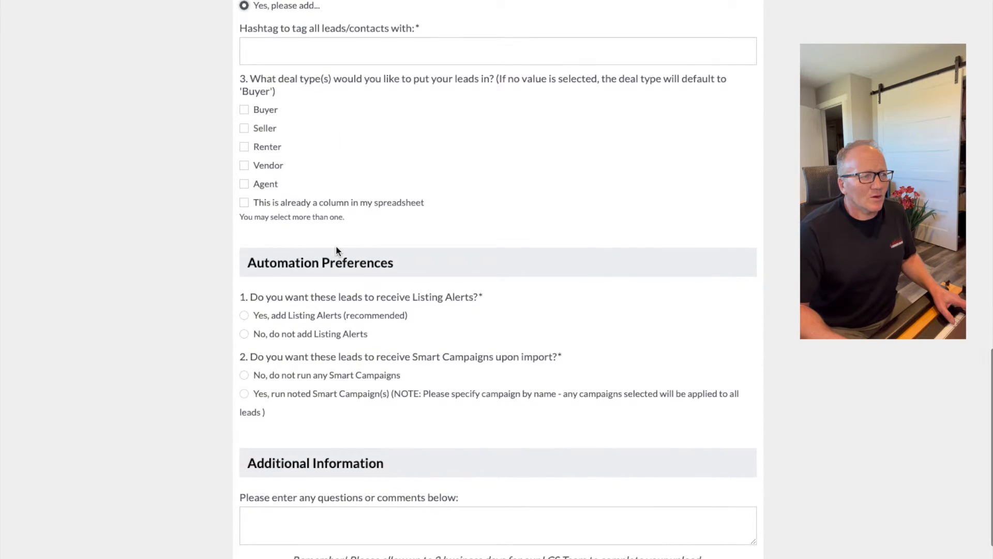
scroll(336, 248, down, 1)
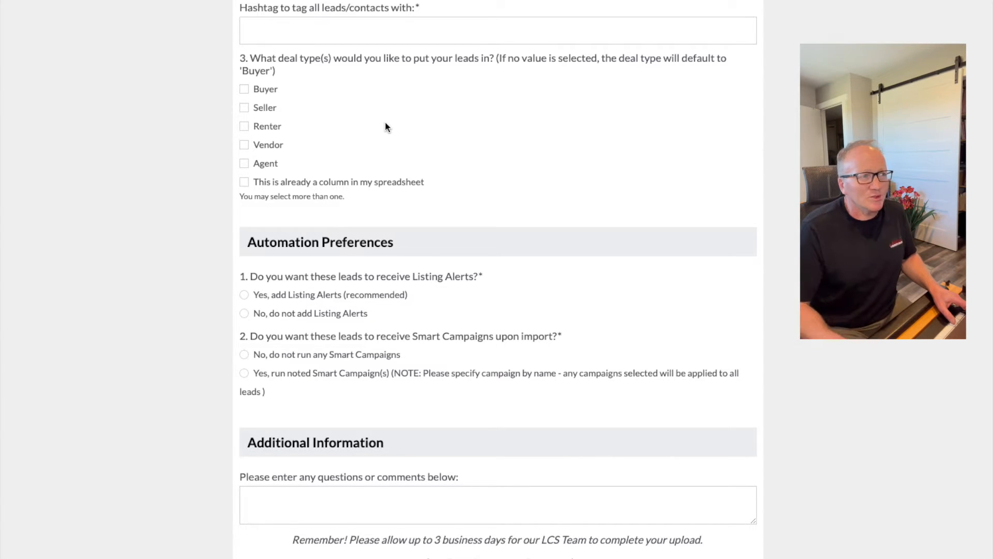
click(243, 88)
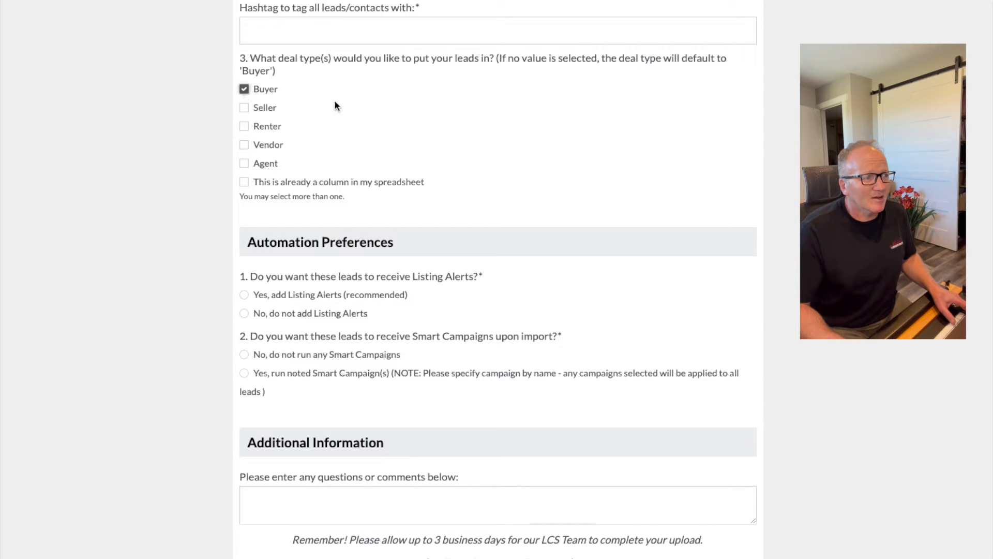
Step: Set the automation preferences to add no Listing Alerts and run no Smart Campaigns for the imported leads
scroll(432, 130, down, 1)
scroll(432, 128, down, 2)
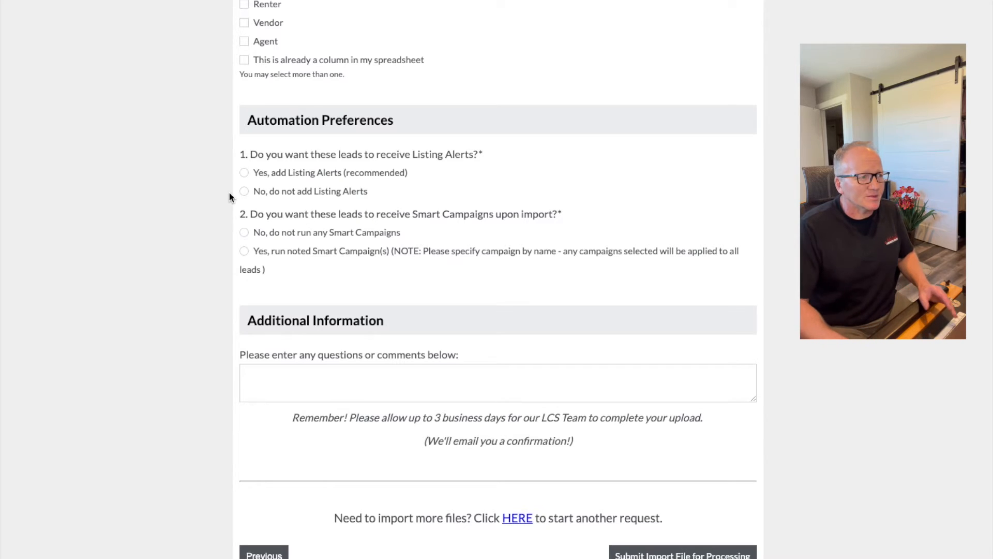
click(243, 191)
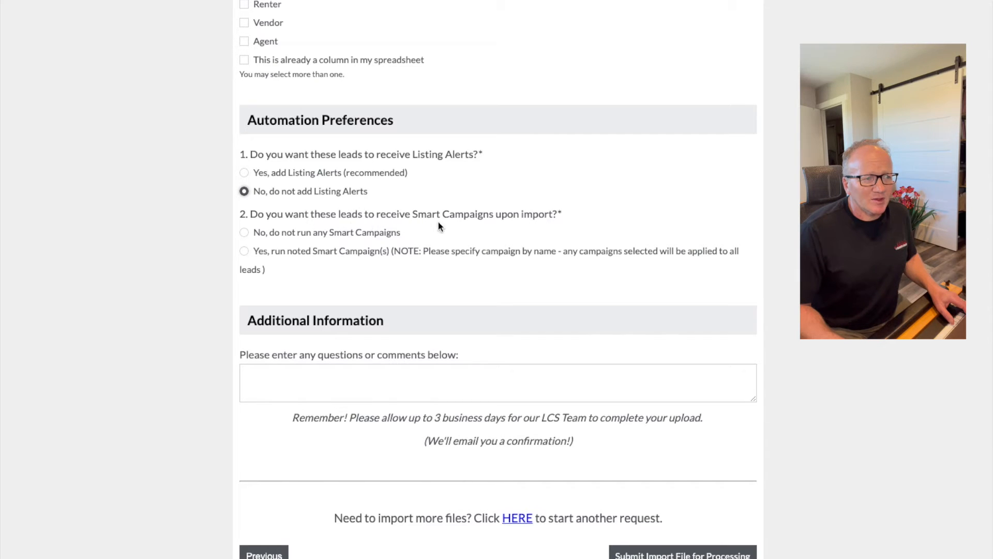
click(244, 232)
scroll(406, 245, up, 1)
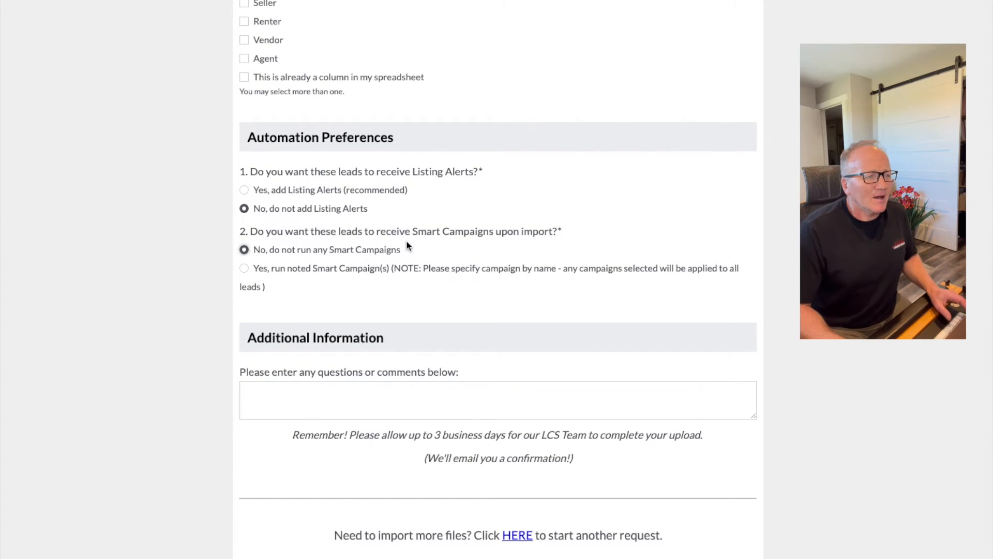
scroll(406, 242, down, 1)
scroll(407, 243, up, 2)
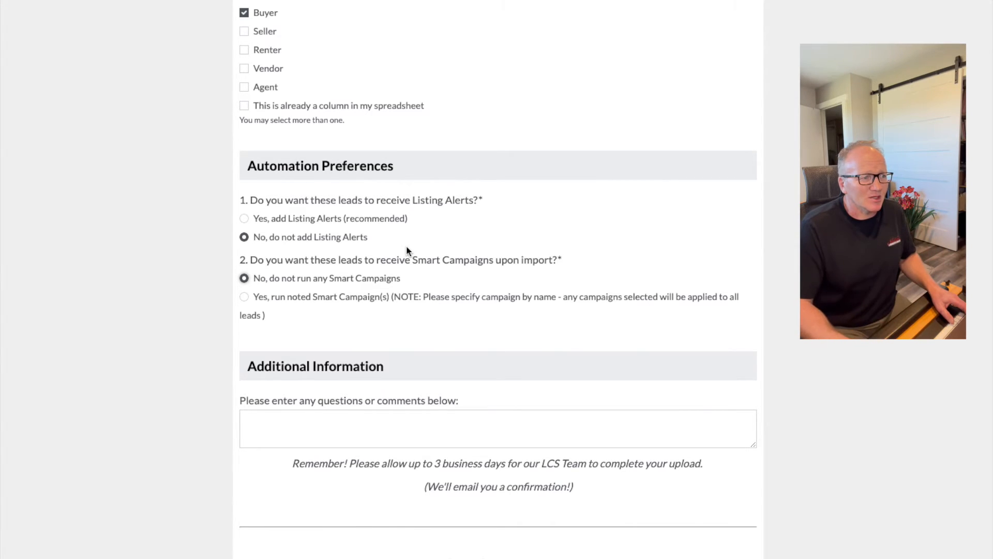
scroll(406, 247, down, 1)
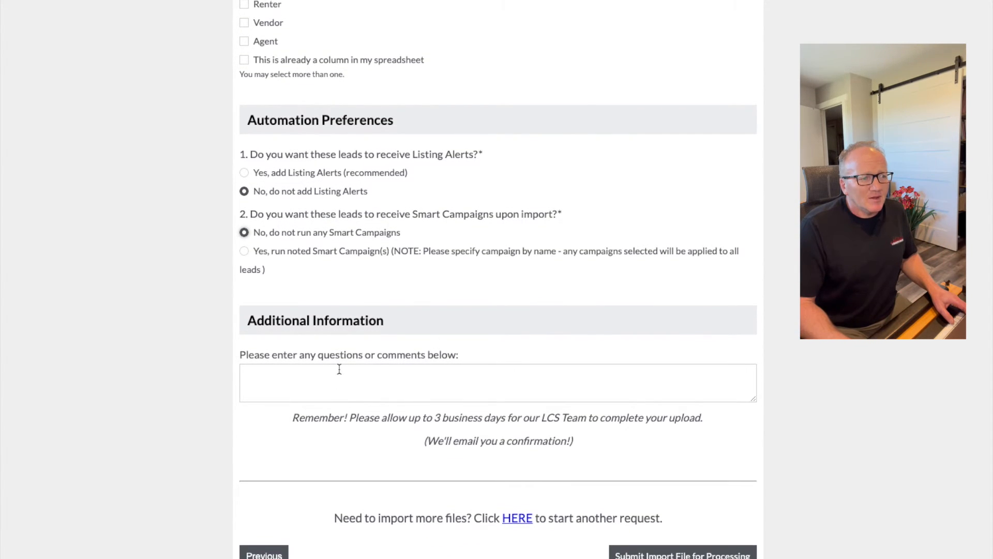